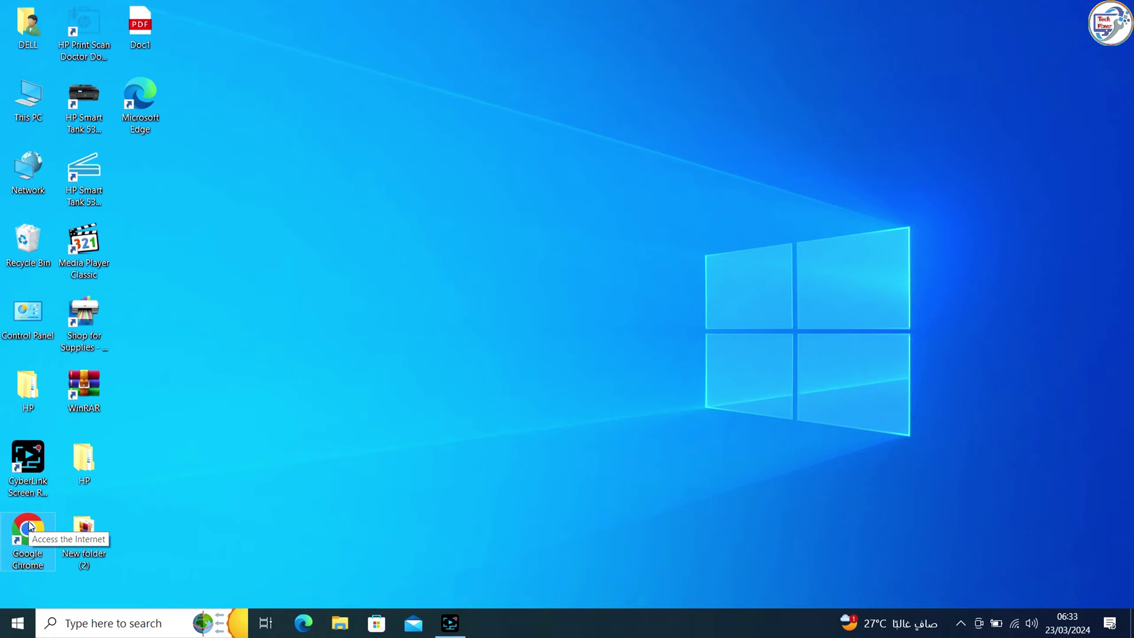
- Launch Google Chrome from the desktop and maximize its window
double_click(30, 526)
double_click(679, 37)
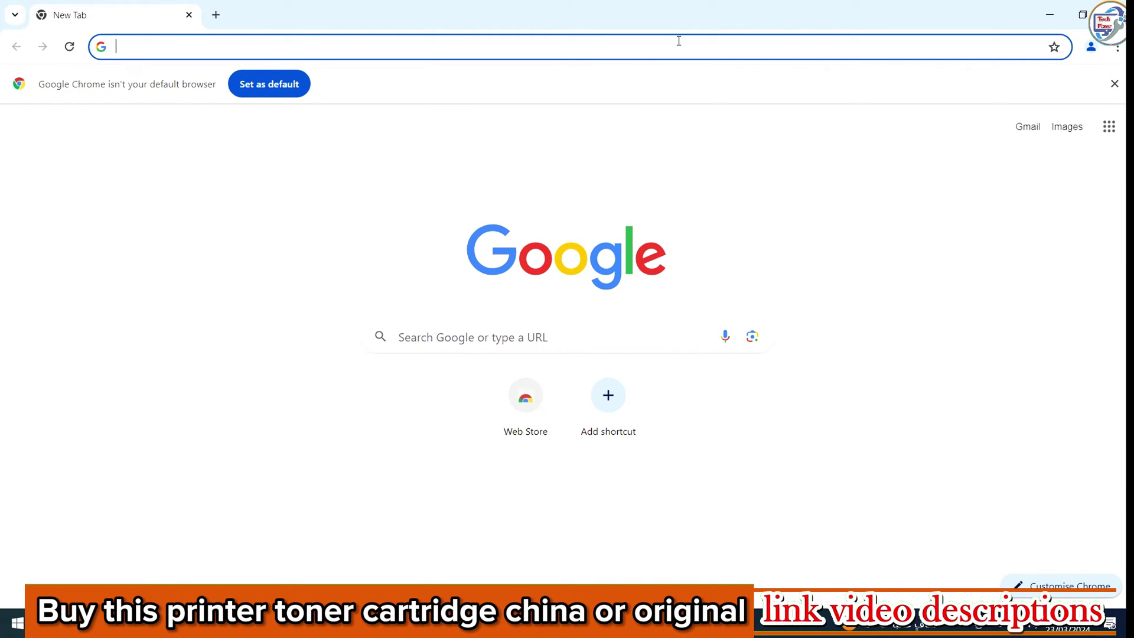
type("sa")
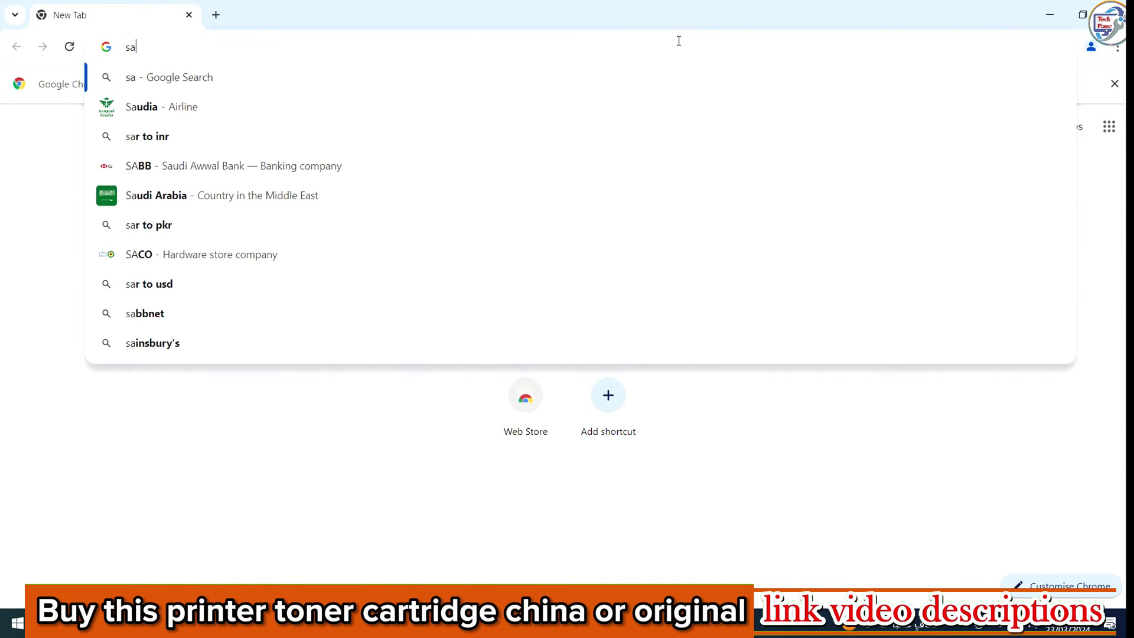
type("msun")
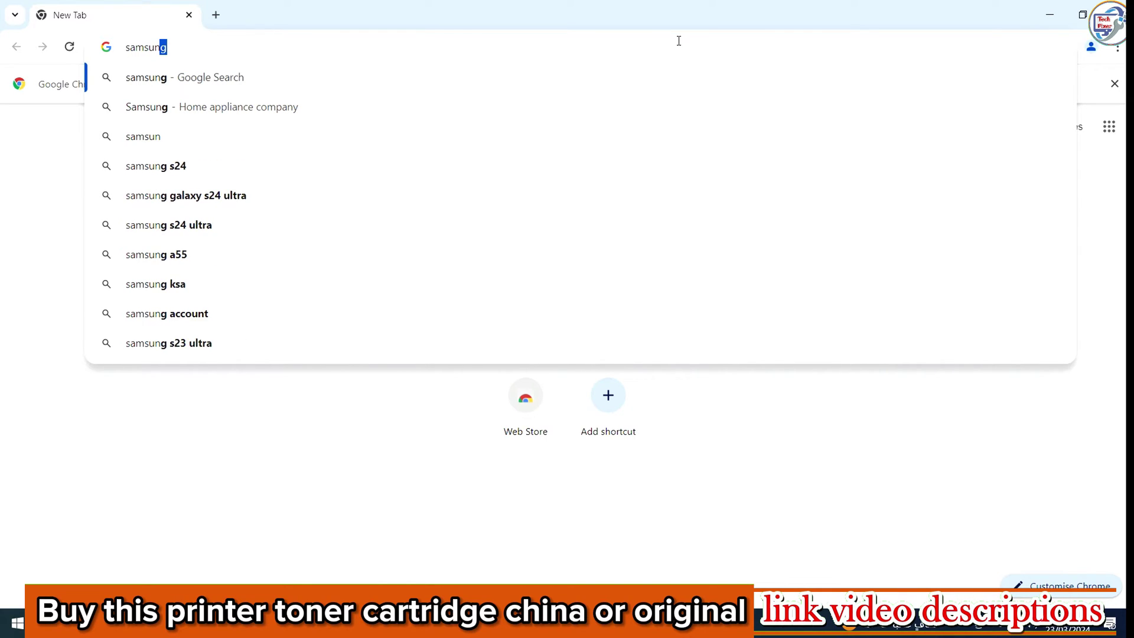
type("g")
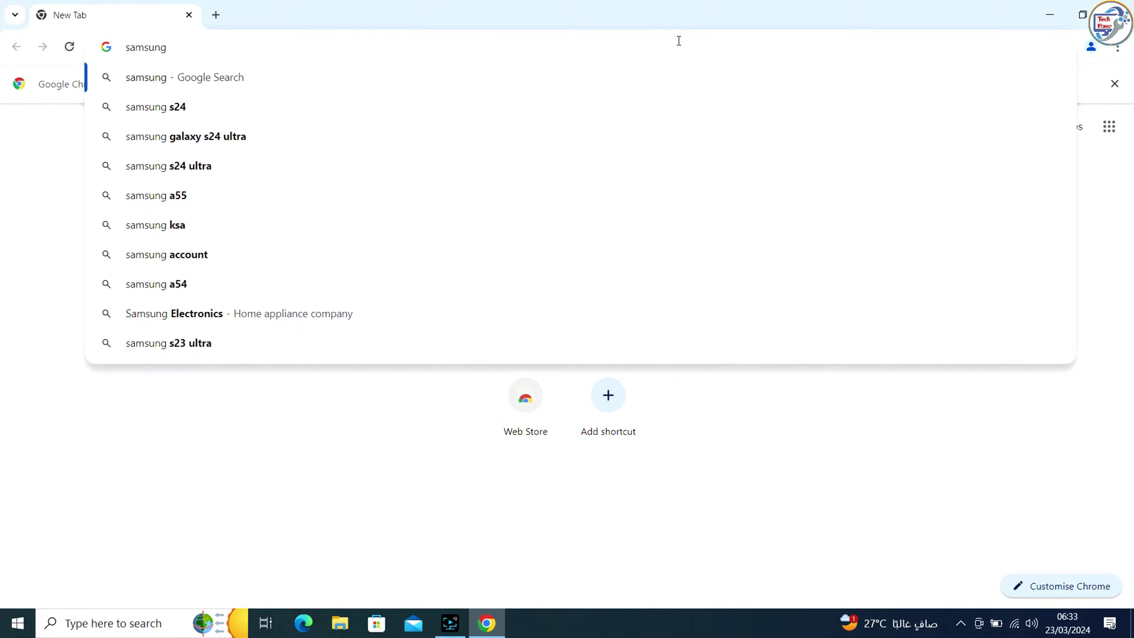
type(" ml-")
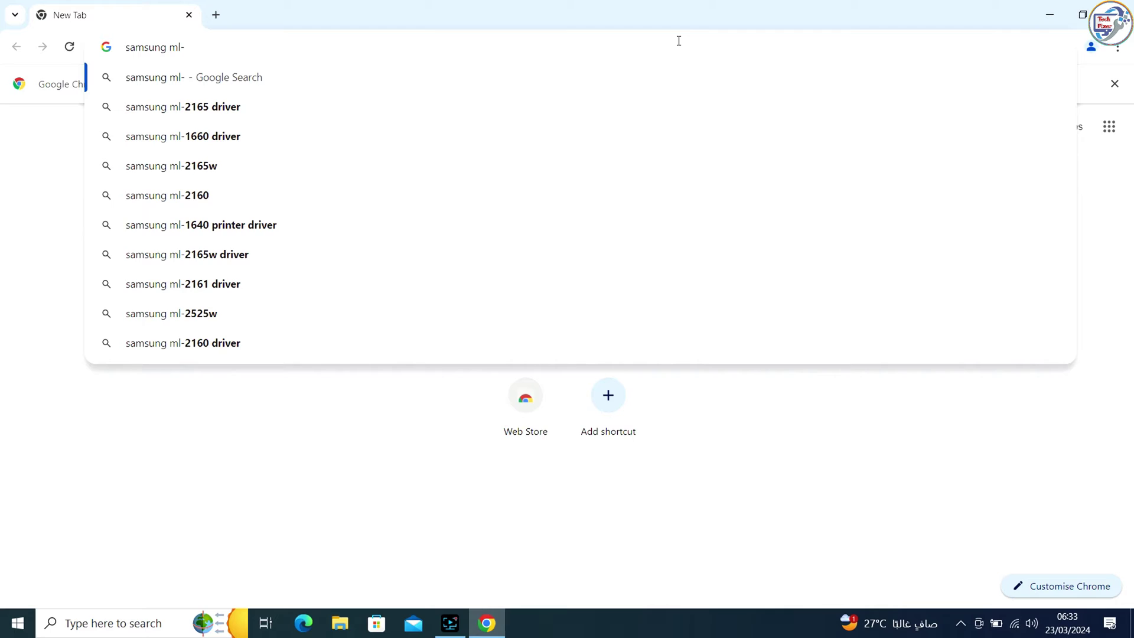
type("1670")
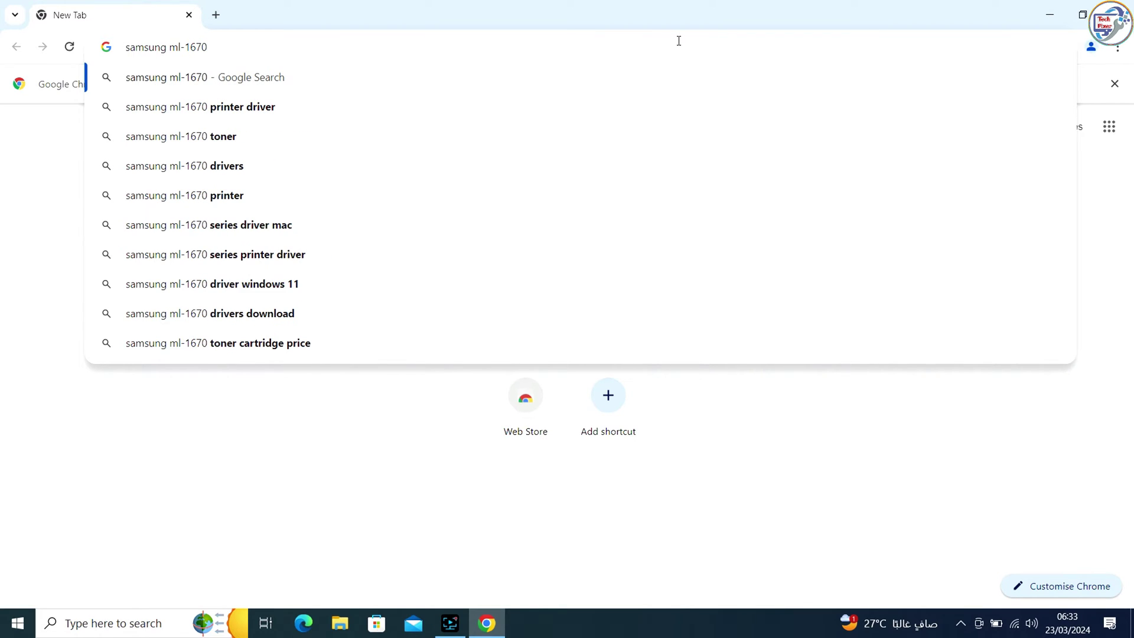
type(" printer ")
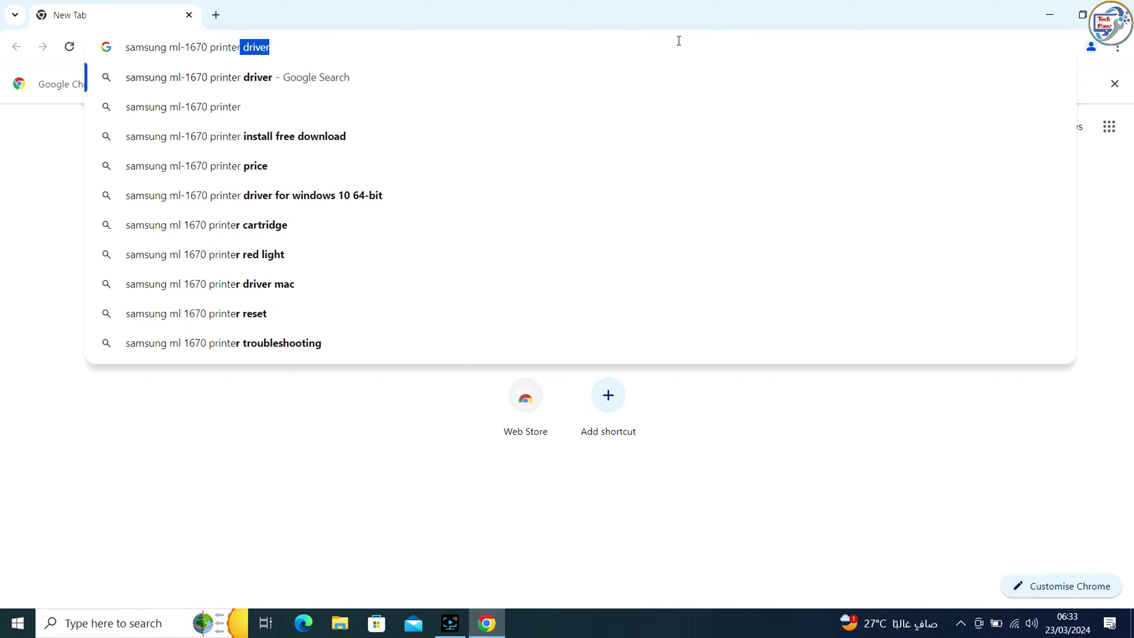
type("driver")
- Run the Google search for 'samsung ml-1670 printer driver'
key("Return")
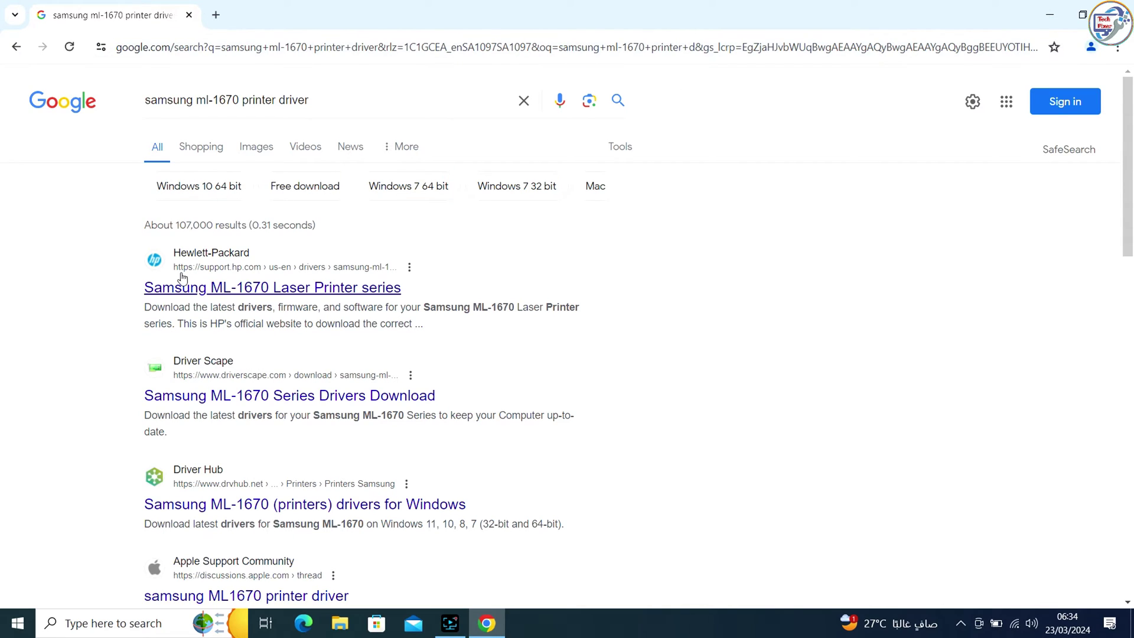
- Download the Samsung Universal Print Driver for Windows from HP's ML-1670 Basic Drivers section
left_click(208, 291)
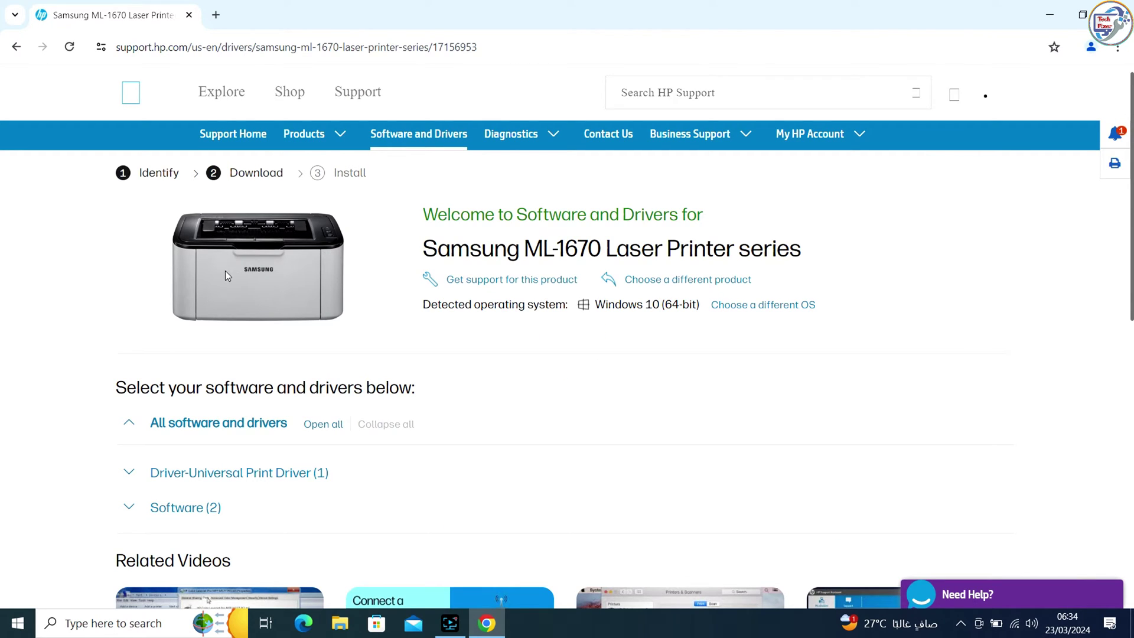
scroll(386, 305, "down", 2)
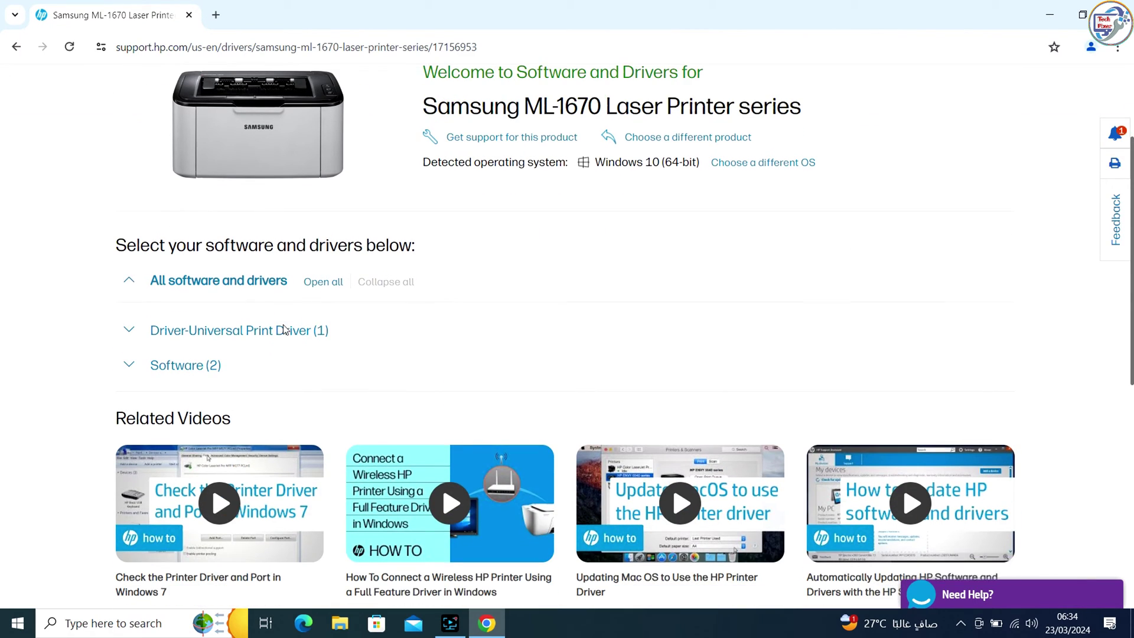
left_click(228, 328)
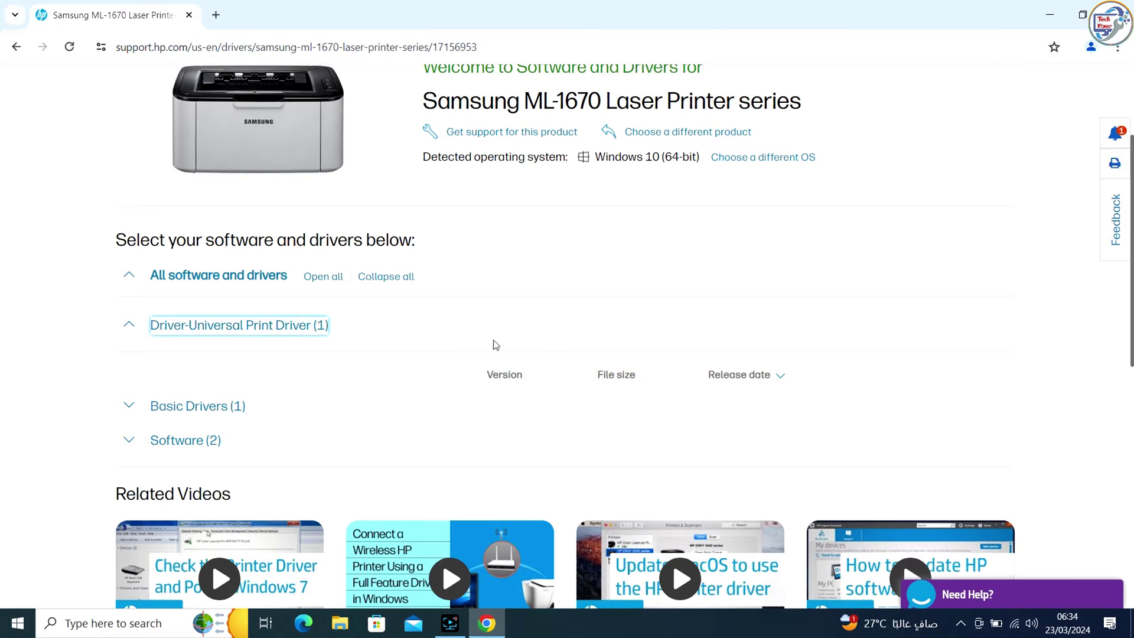
left_click(195, 408)
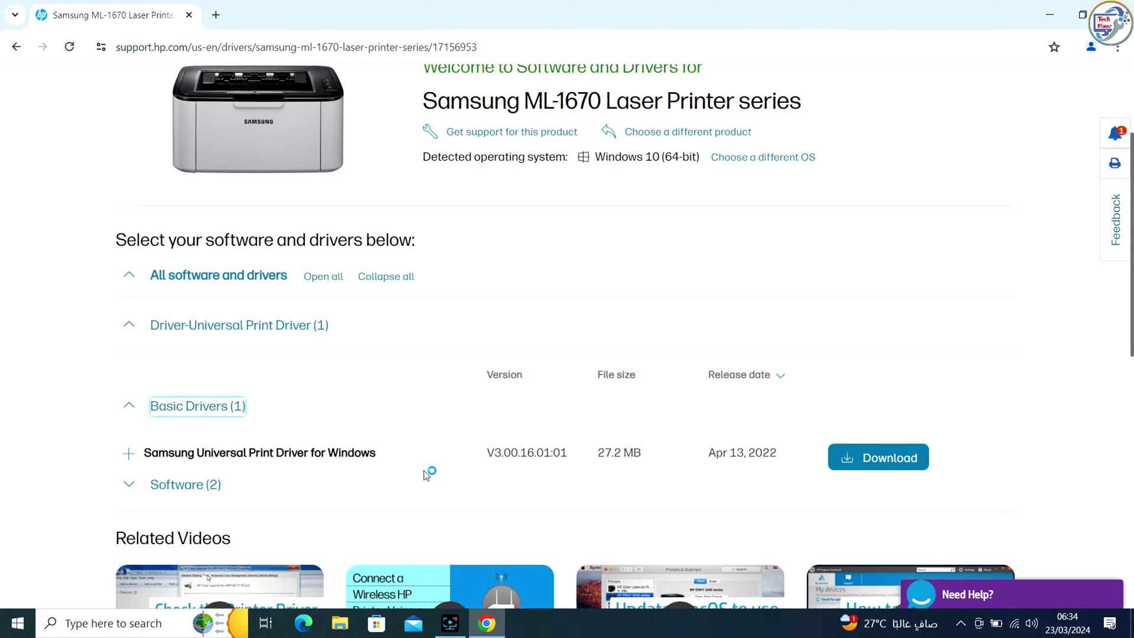
left_click(903, 471)
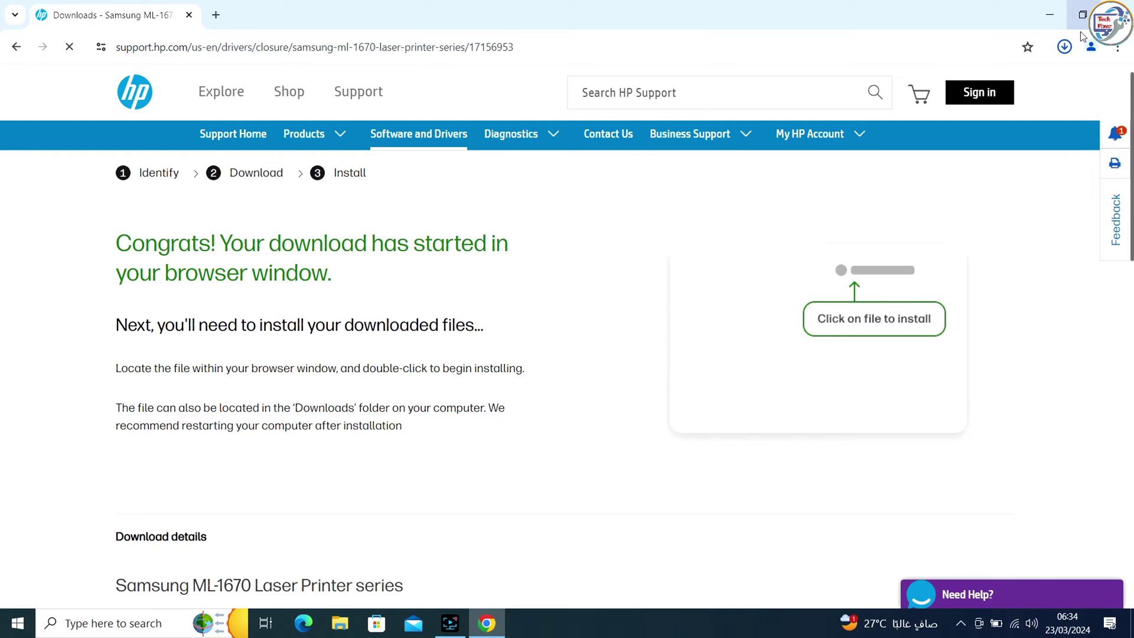
- Show the downloaded driver file in its folder via Chrome's download history
left_click(1064, 46)
left_click(901, 148)
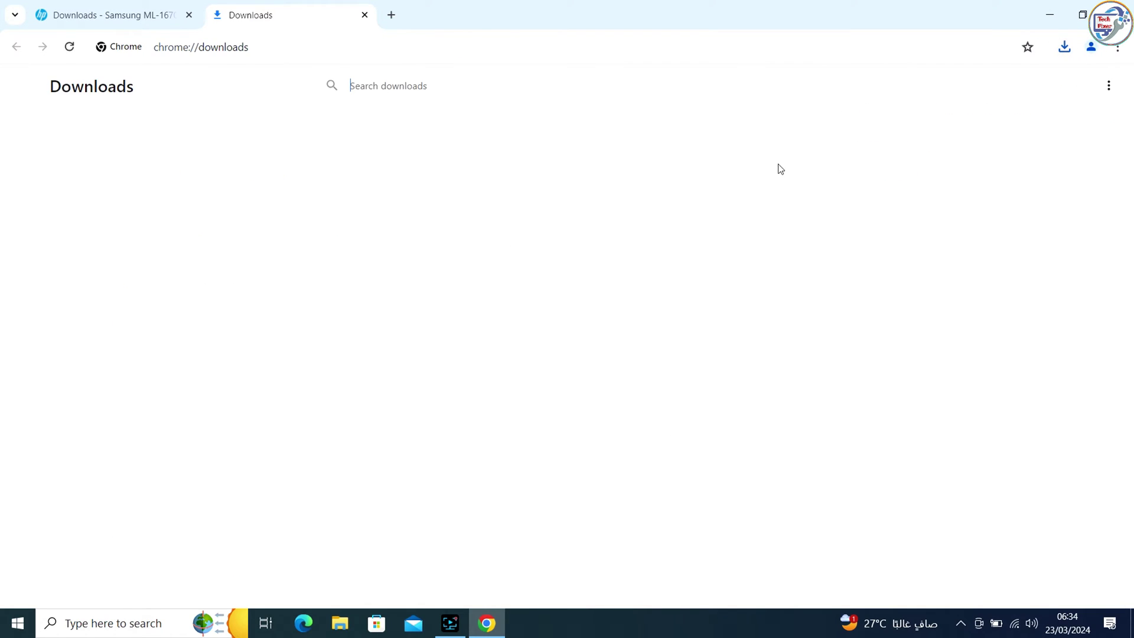
left_click(417, 226)
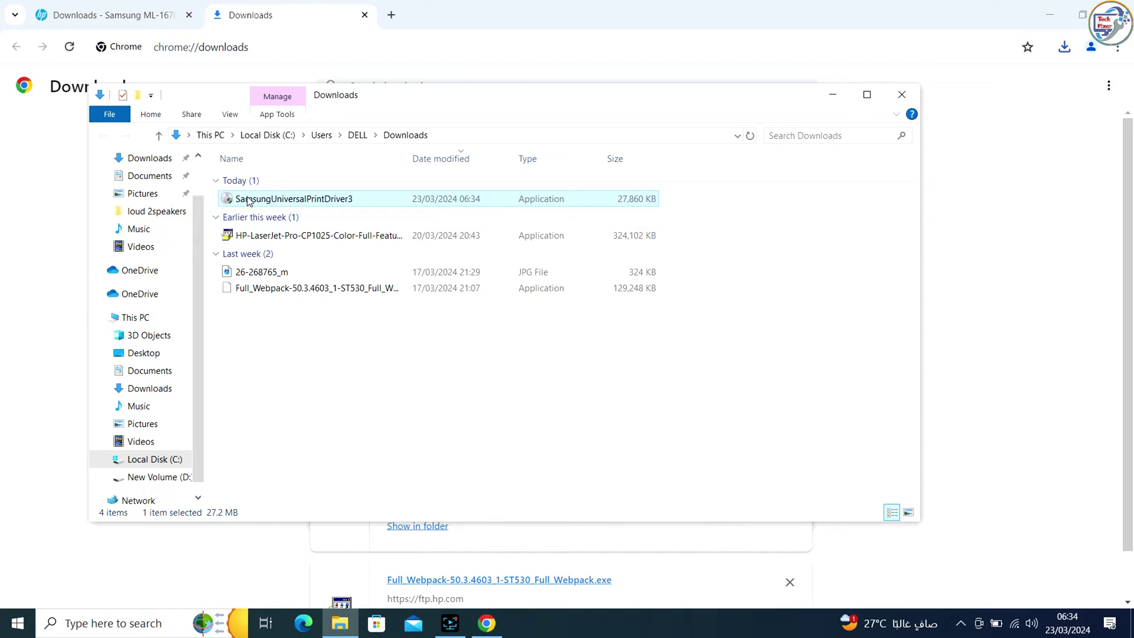
- Run SamsungUniversalPrintDriver3 with Install selected, then minimize Chrome and File Explorer
double_click(251, 199)
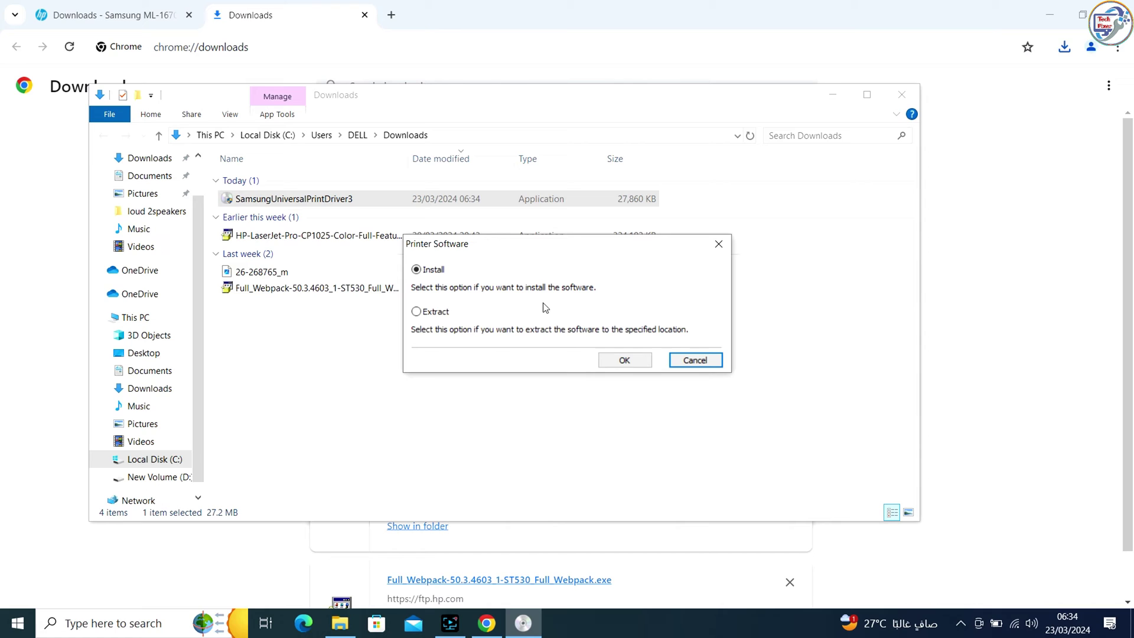
left_click(631, 361)
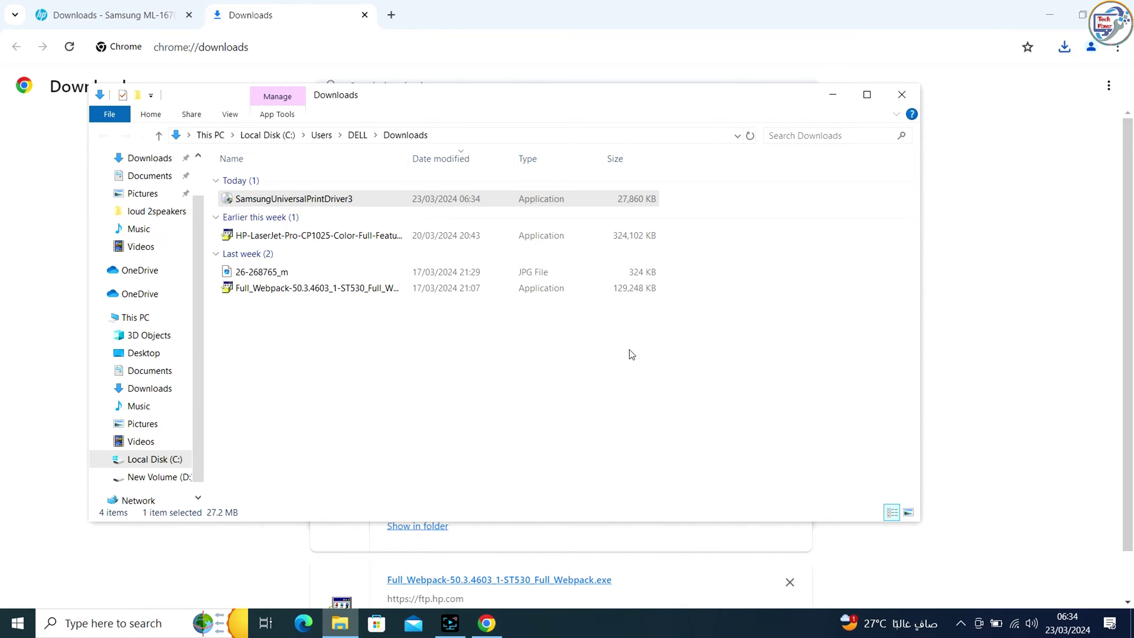
left_click(1051, 16)
left_click(832, 94)
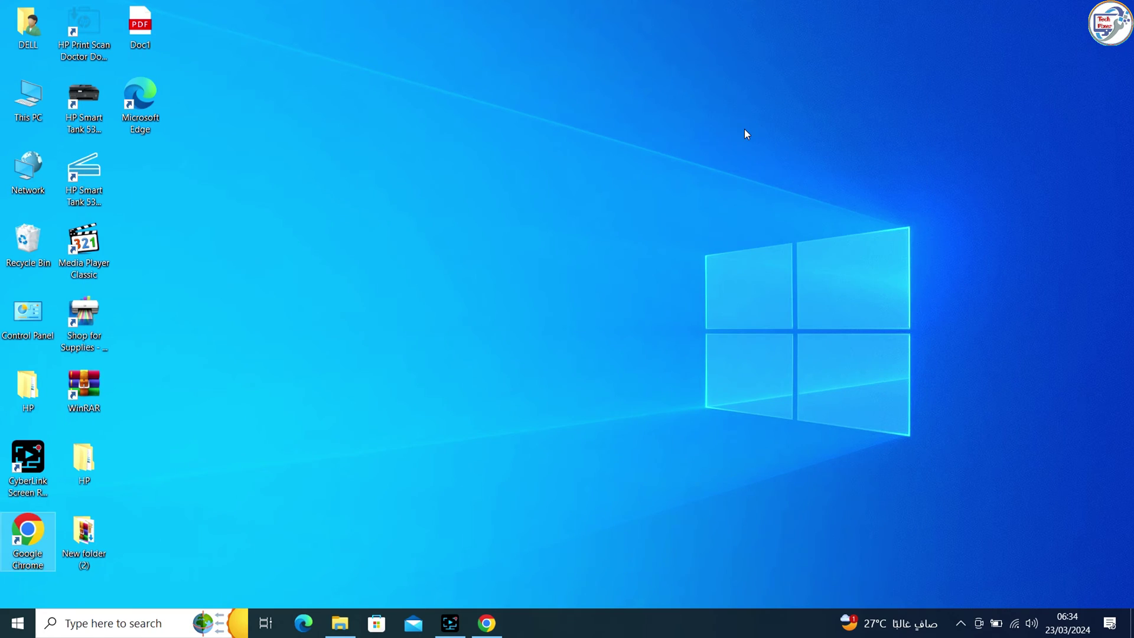
- Refresh the desktop, then accept the EULA and privacy statement in the installer and continue
right_click(744, 129)
left_click(787, 169)
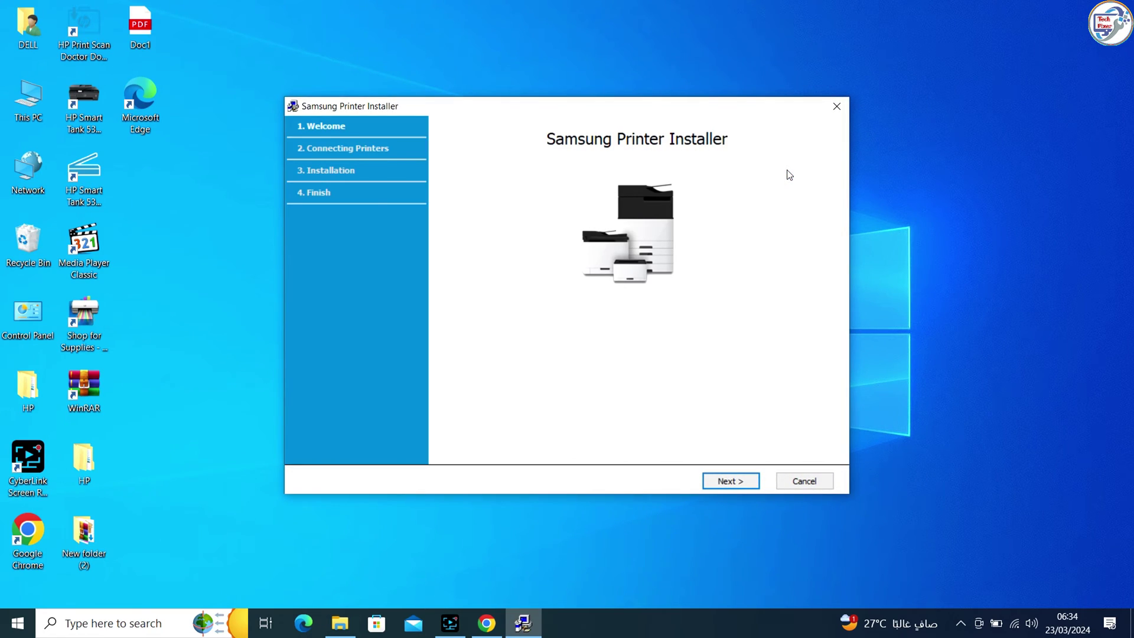
left_click(731, 481)
left_click(284, 467)
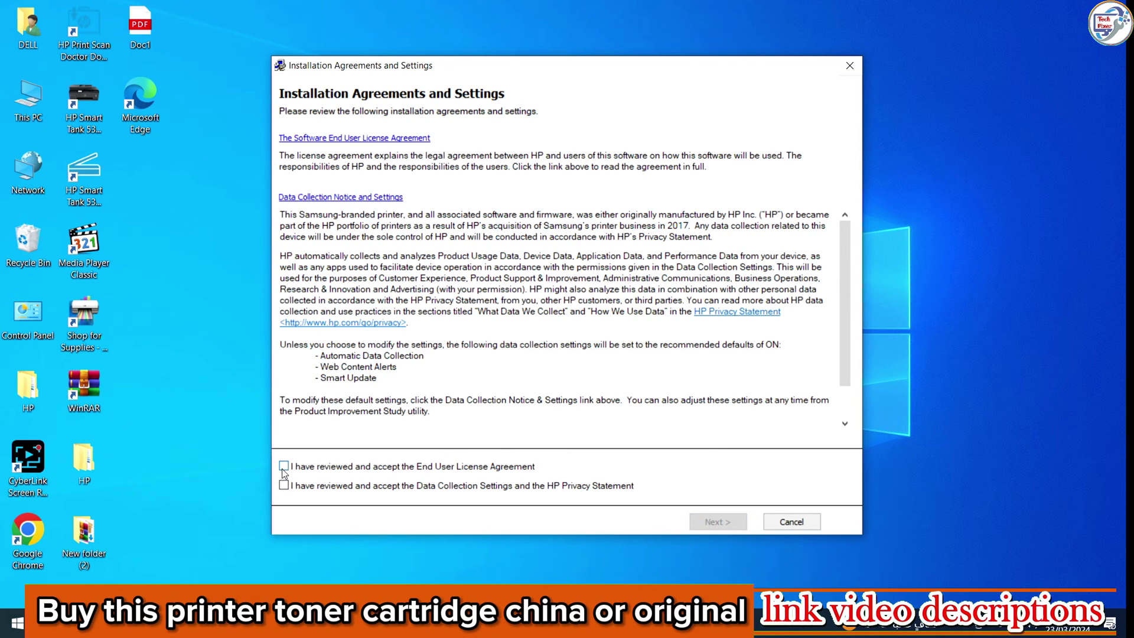
left_click(285, 485)
left_click(723, 522)
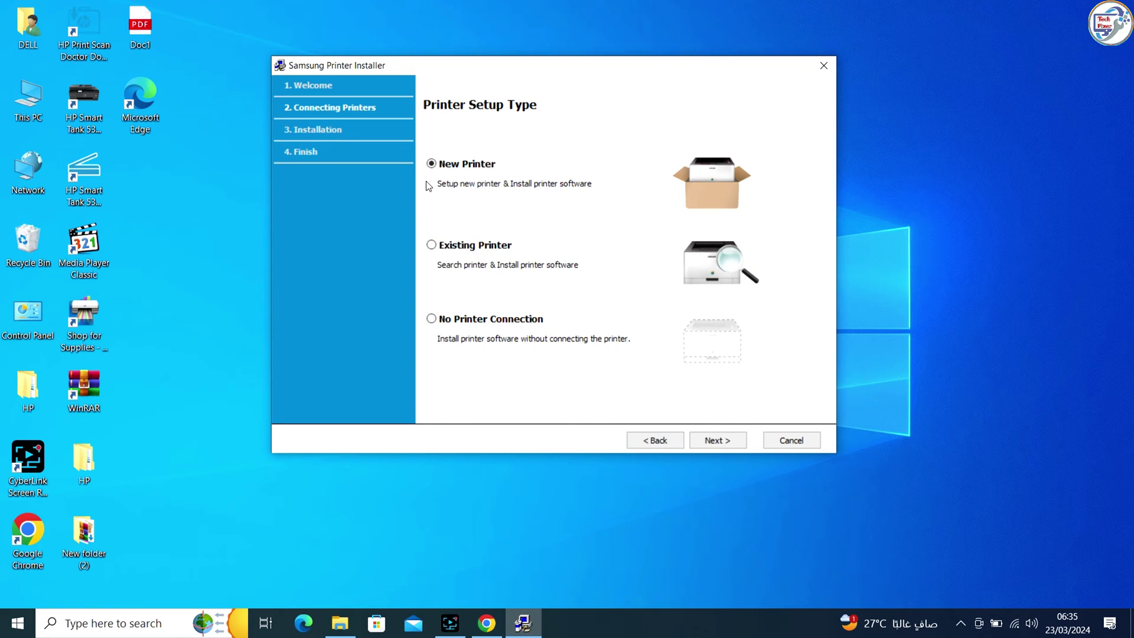
- Proceed with New Printer over USB and pass the USB cable page to detect the ML-1670 Series
left_click(721, 441)
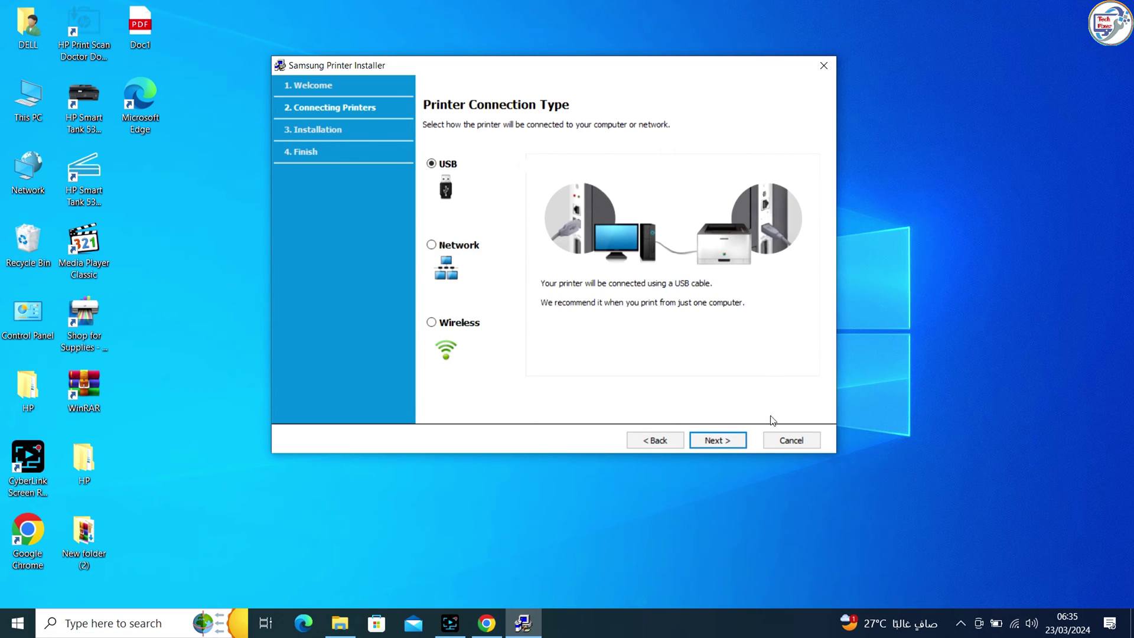
left_click(720, 444)
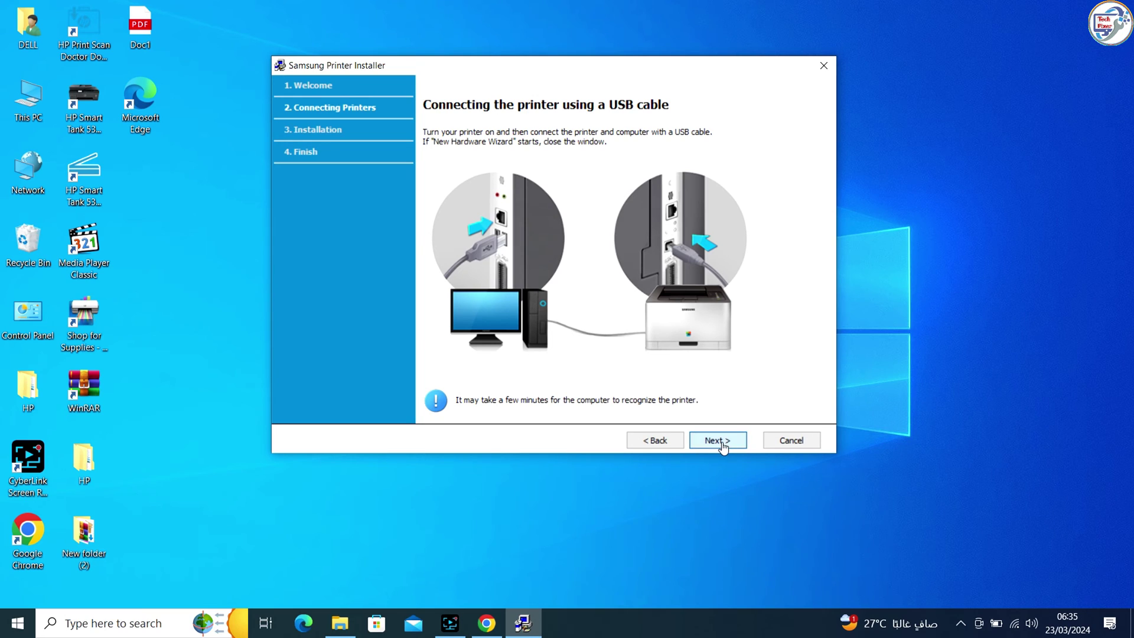
left_click(723, 446)
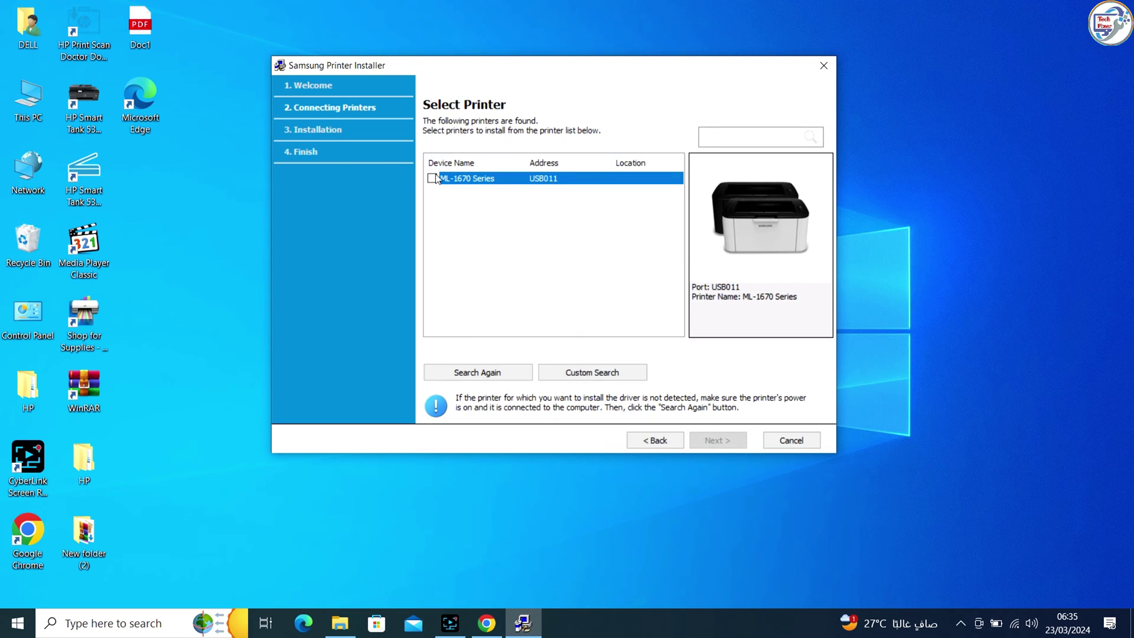
- Install the detected ML-1670 Series driver with Printer Status Monitor enabled
left_click(433, 179)
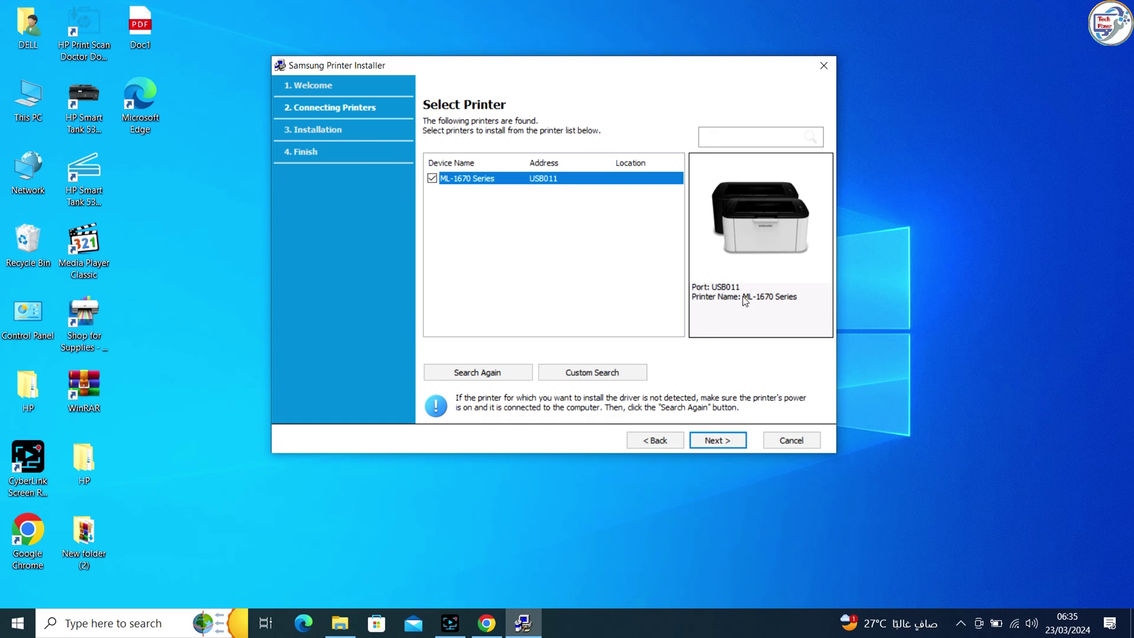
left_click(718, 440)
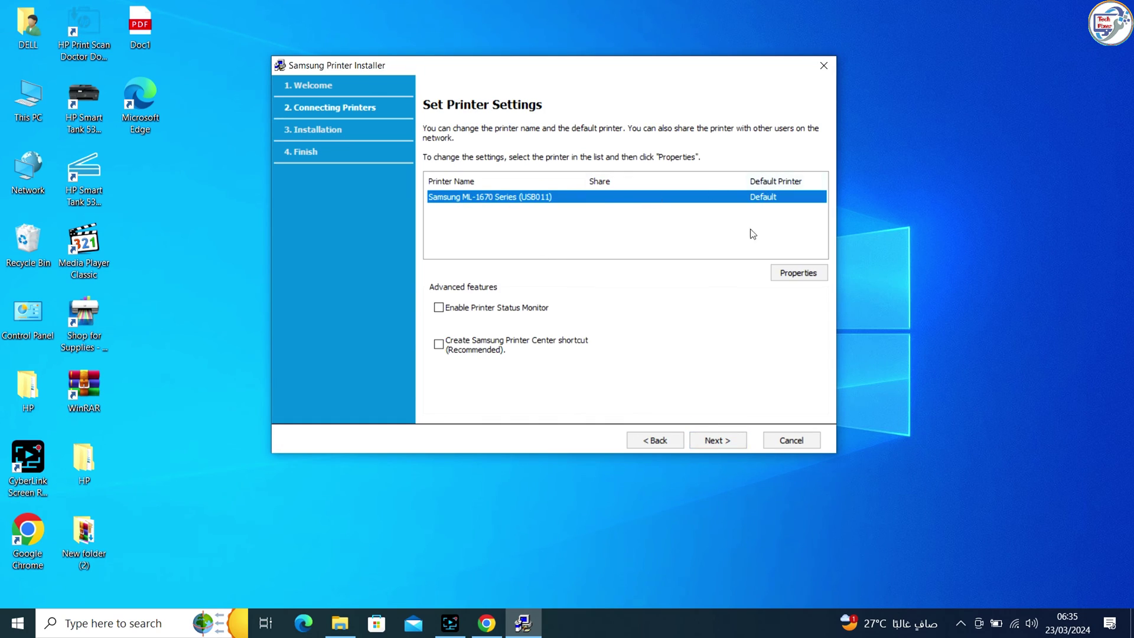
left_click(439, 308)
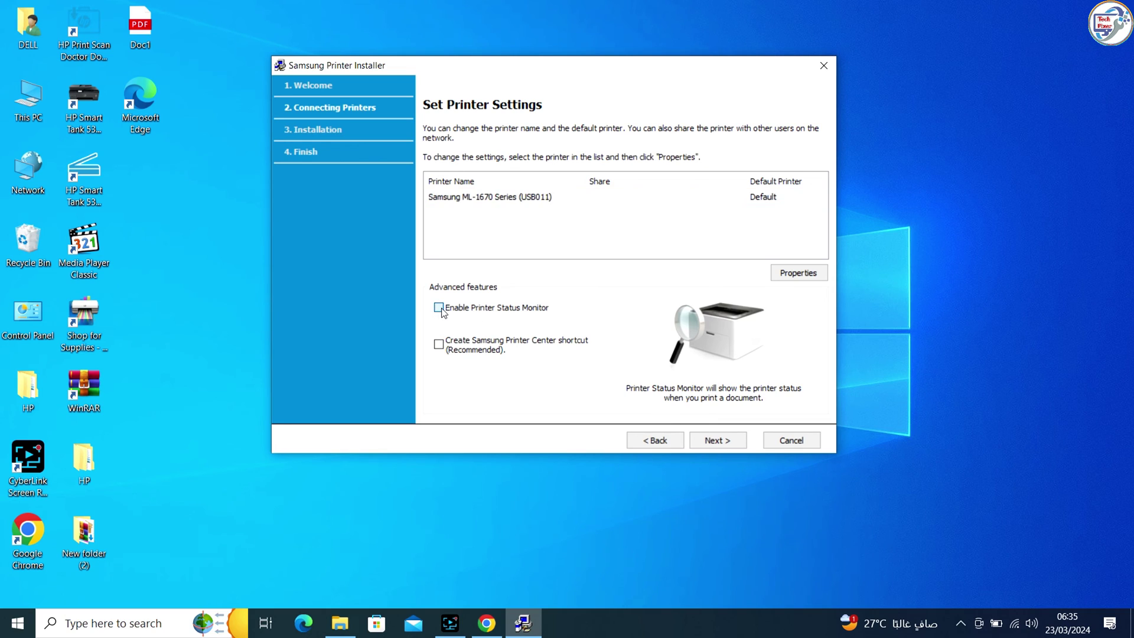
mouse_move(516, 344)
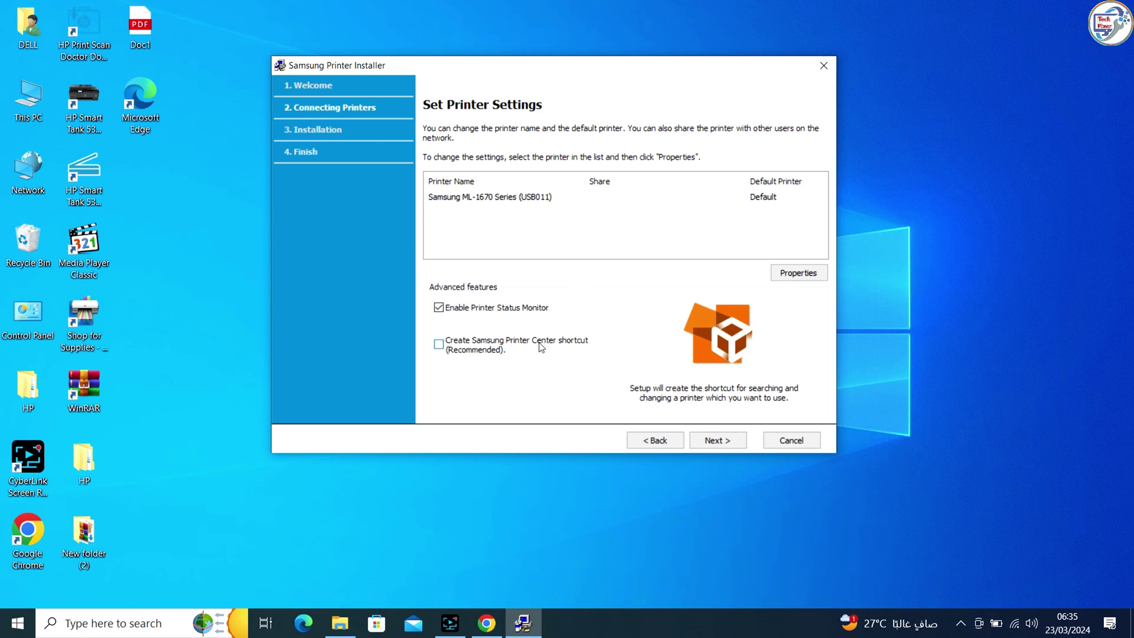
left_click(717, 440)
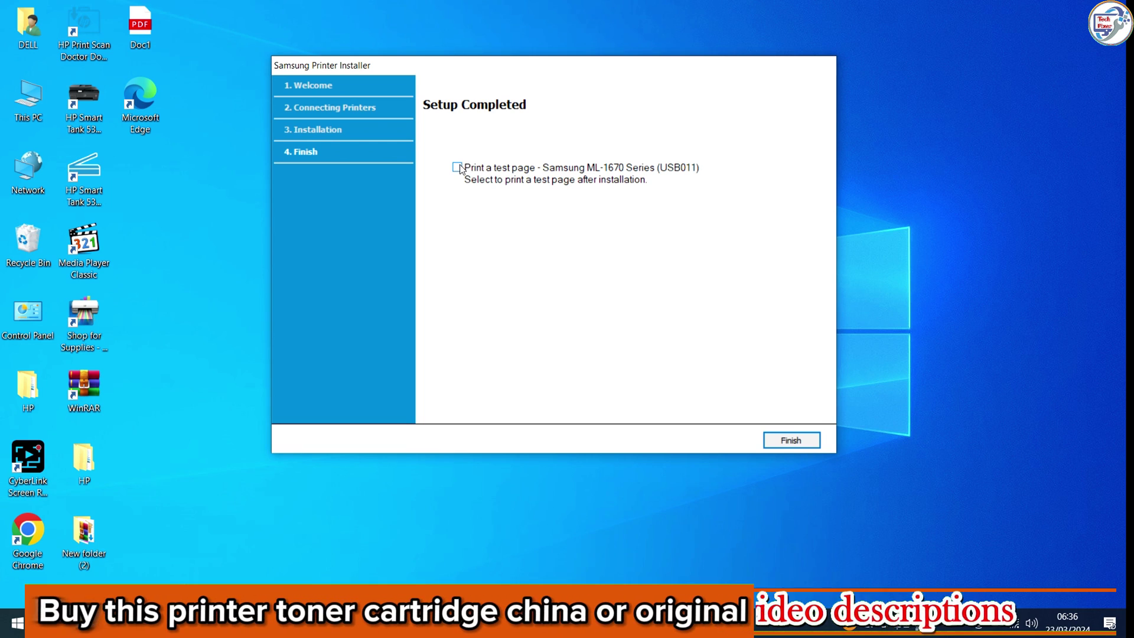
- Finish setup with 'Print a test page' checked so a test page prints
left_click(517, 183)
left_click(793, 440)
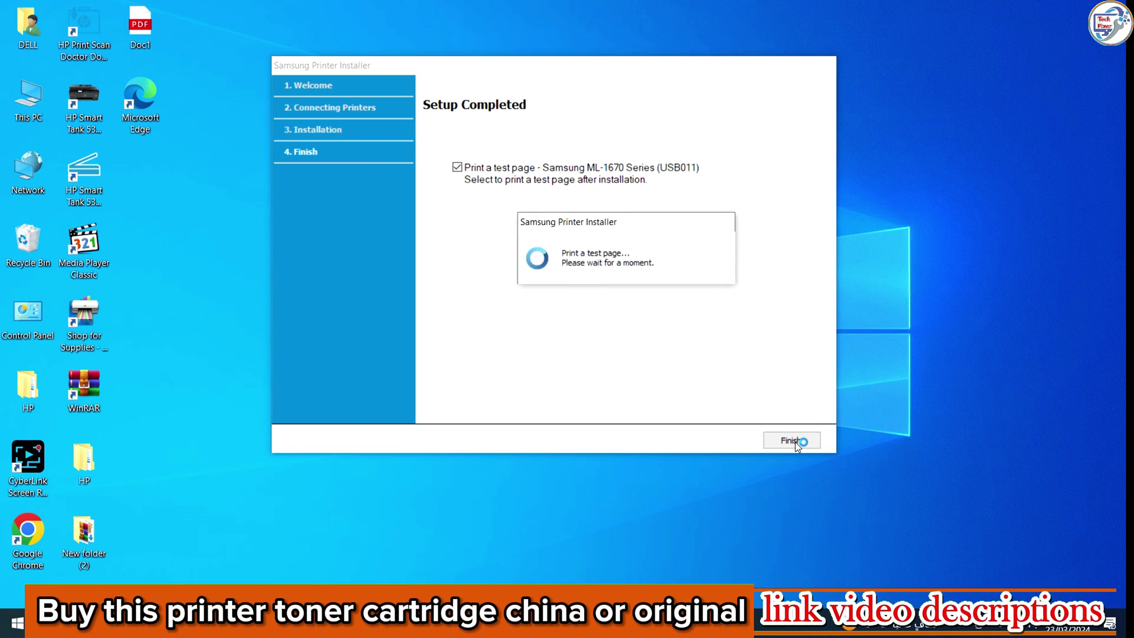